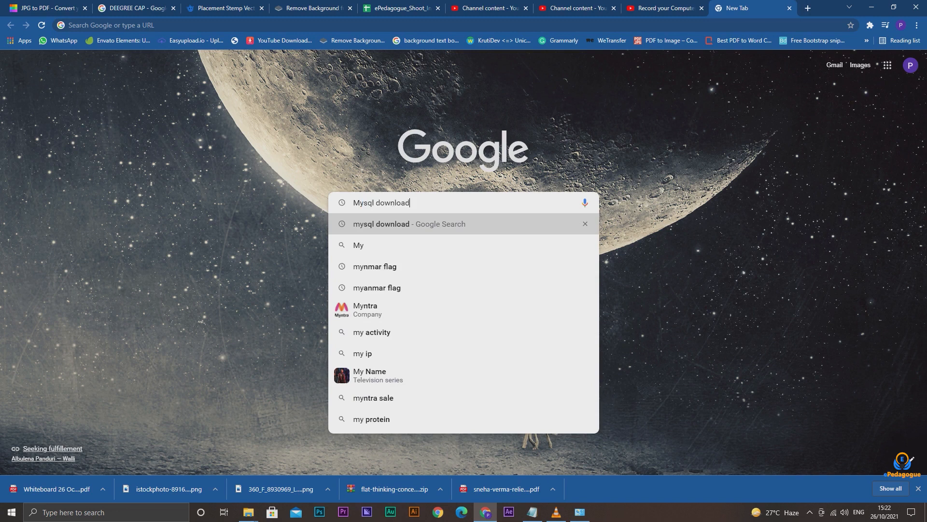
# Search Google for "mysql download", open MySQL's downloads page and go to MySQL Community (GPL) Downloads
pyautogui.press('Return')
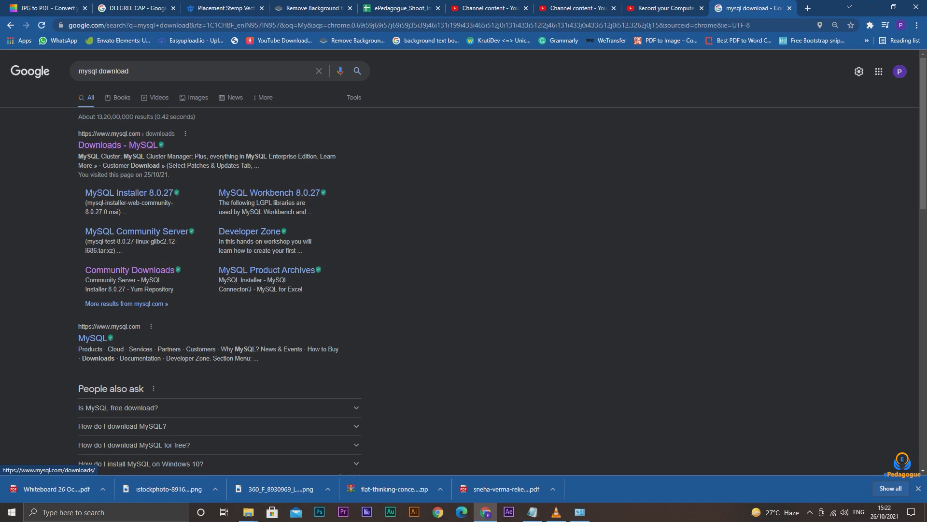
pyautogui.click(168, 140)
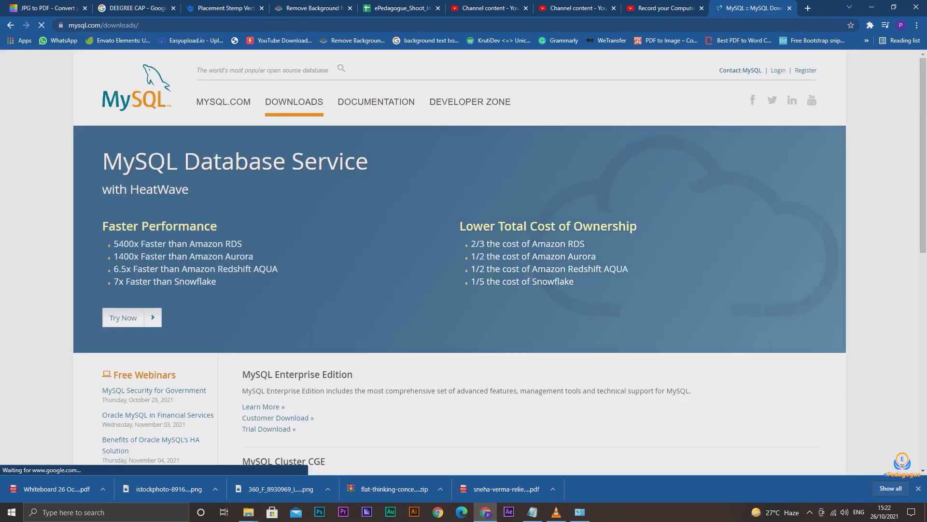
pyautogui.moveTo(140, 25); pyautogui.dragTo(67, 25)
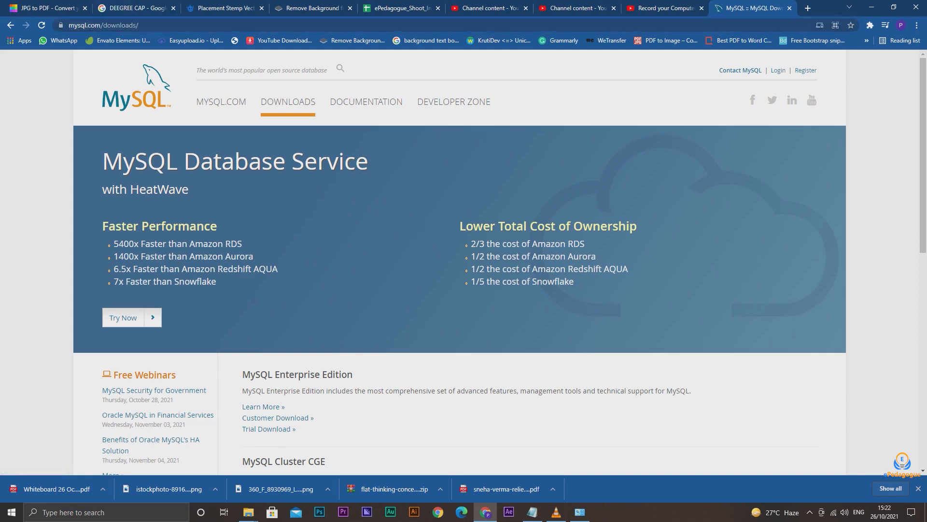
pyautogui.scroll(-6, 460, 262)
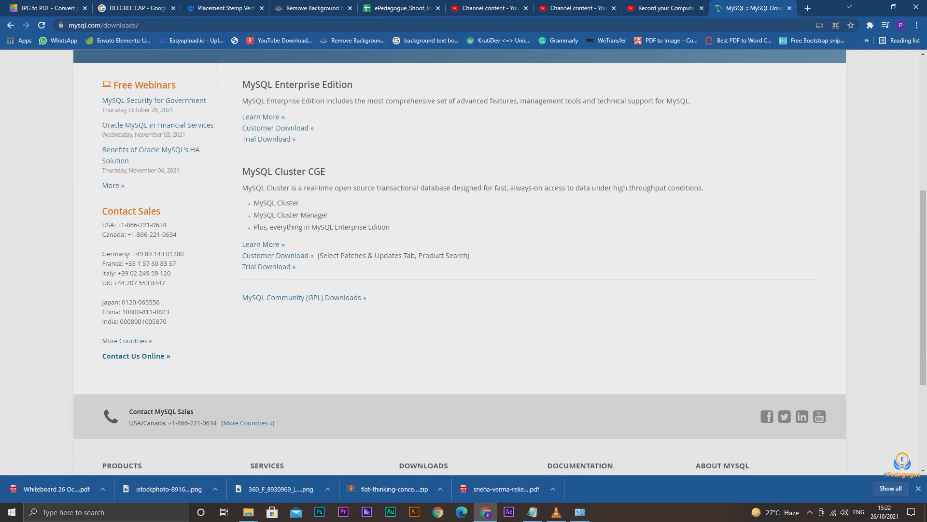
pyautogui.moveTo(367, 297); pyautogui.dragTo(242, 297)
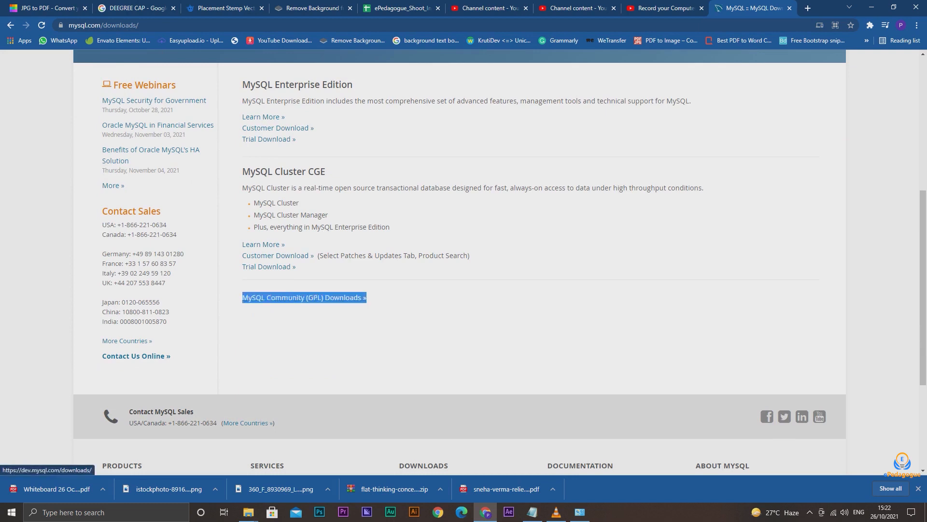
pyautogui.click(247, 297)
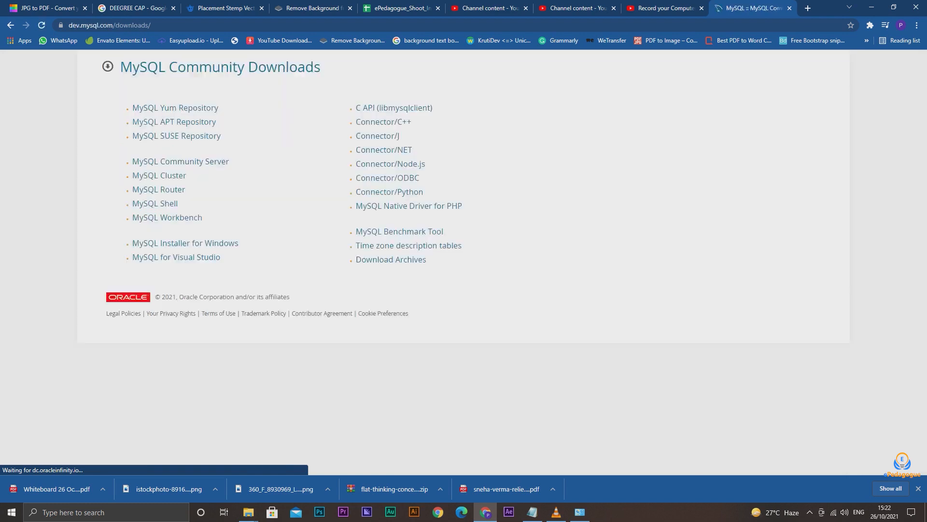
# Download the MySQL Installer for Windows web-community MSI, version 8.0.27, without logging in or signing up
pyautogui.moveTo(238, 243); pyautogui.dragTo(131, 243)
pyautogui.click(125, 244)
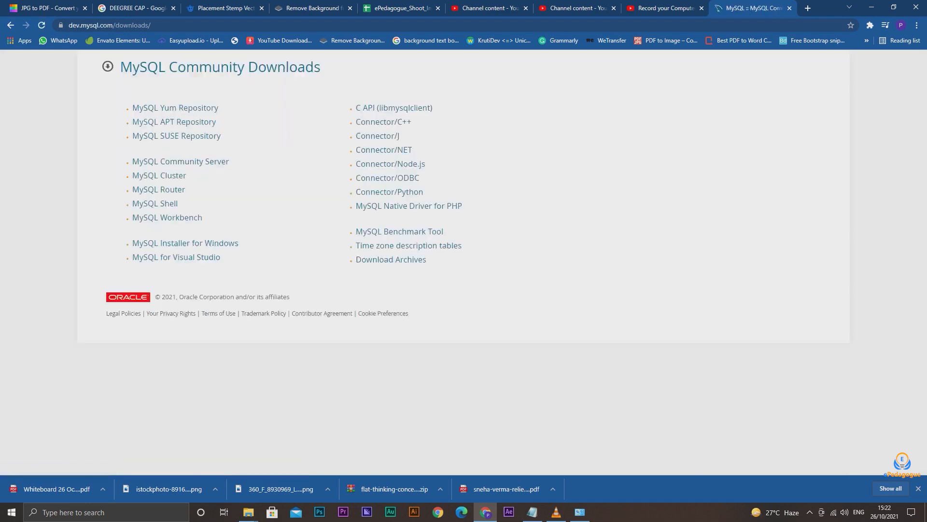
pyautogui.click(183, 243)
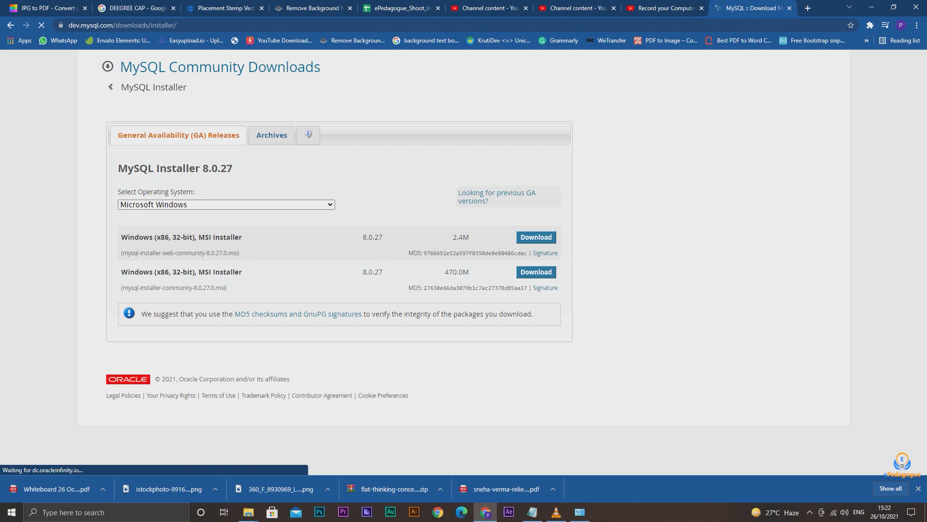
pyautogui.click(537, 272)
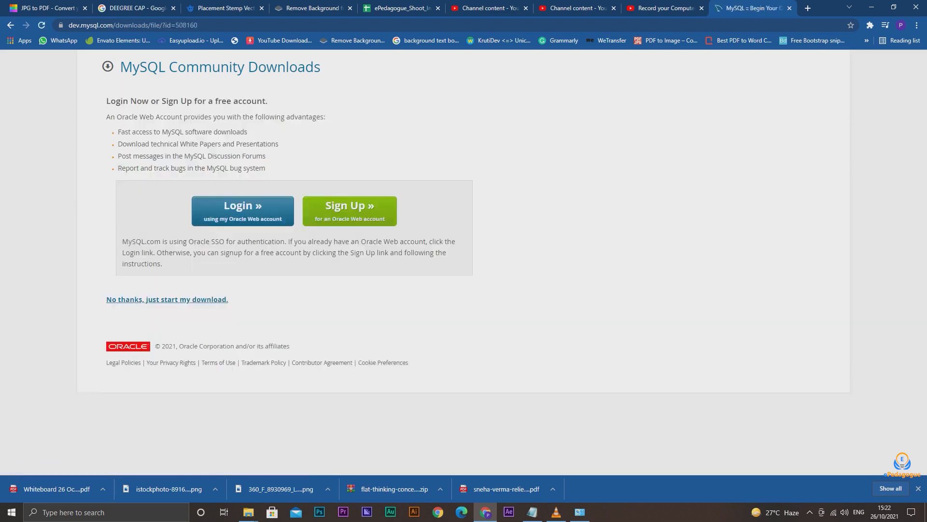
pyautogui.click(167, 299)
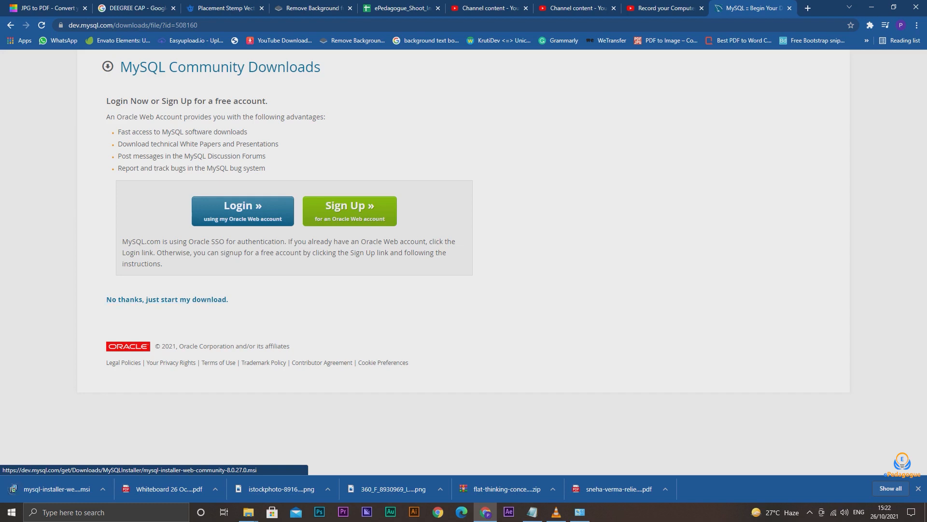
# Run the downloaded MySQL installer and proceed with the Custom setup type
pyautogui.click(103, 489)
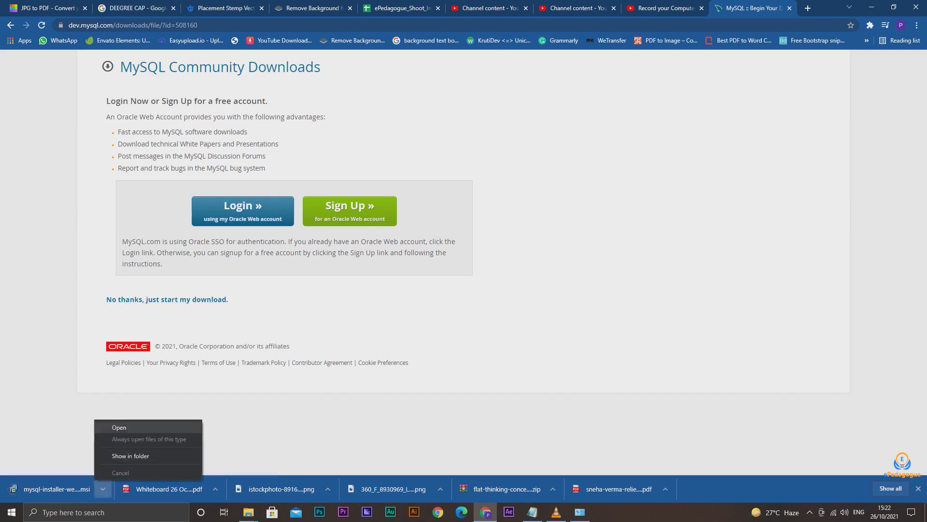
pyautogui.click(112, 426)
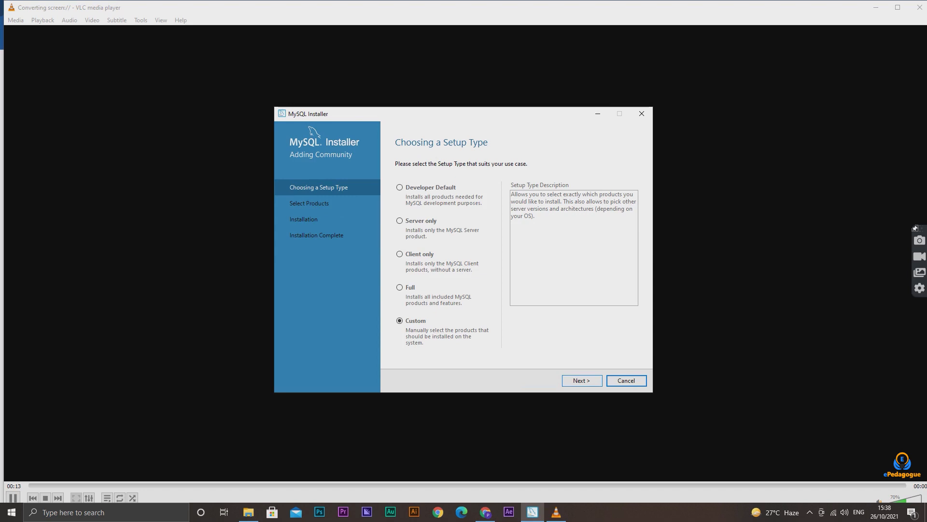
pyautogui.click(582, 381)
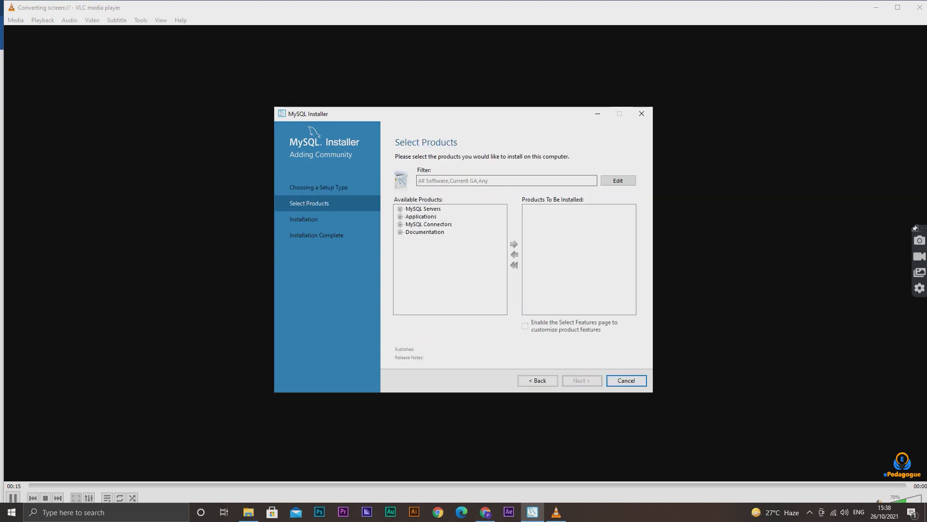
# Add MySQL Server 8.0.27 - X64 to the products to install and collapse the MySQL Servers tree
pyautogui.click(401, 209)
pyautogui.click(410, 217)
pyautogui.click(419, 225)
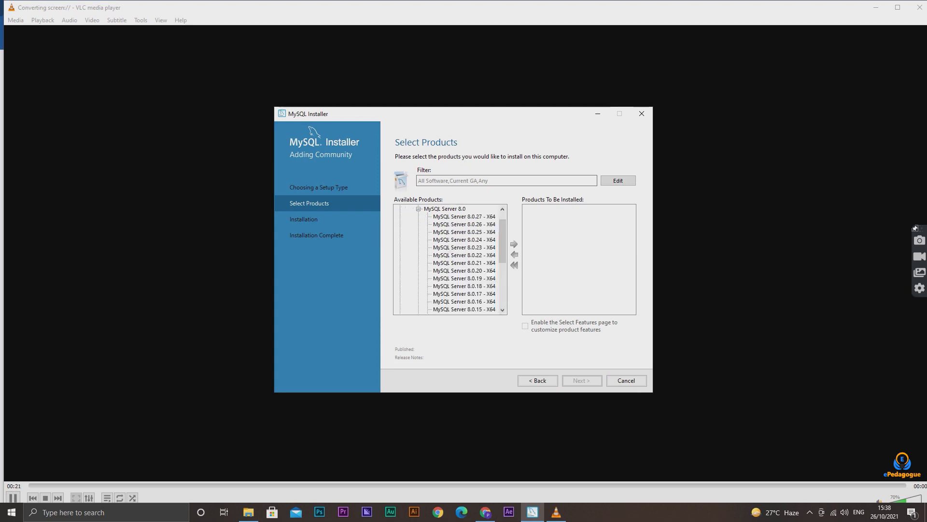
pyautogui.click(464, 216)
pyautogui.click(514, 245)
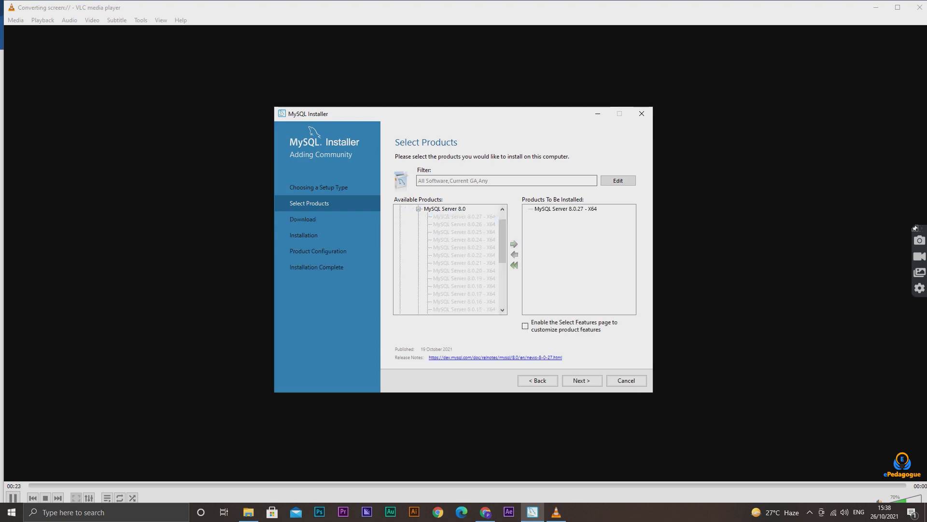
pyautogui.click(419, 209)
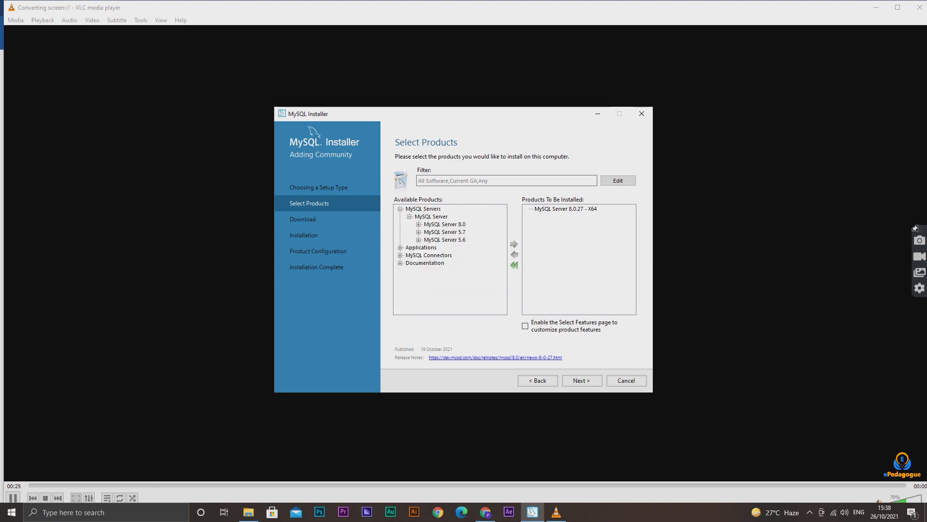
pyautogui.click(400, 209)
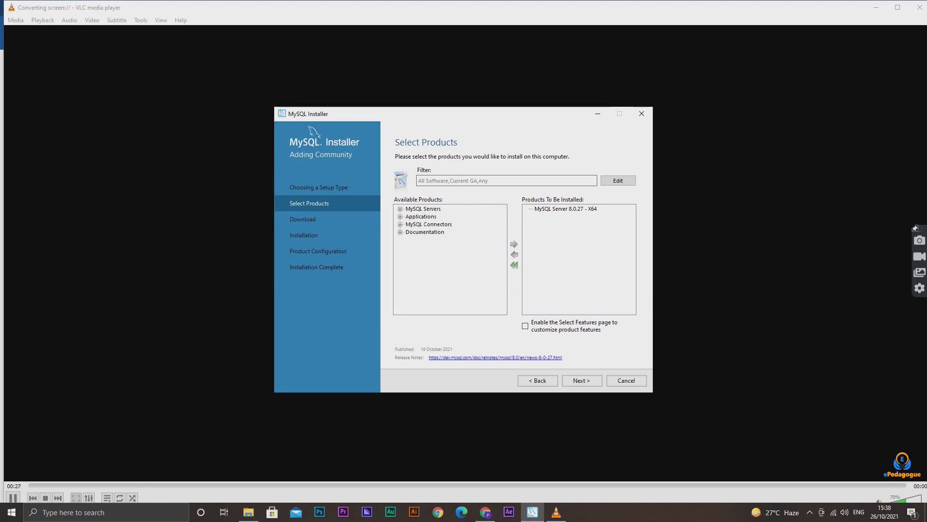
# Add MySQL Workbench 8.0.27 from Applications to the products to install and collapse the Workbench branch
pyautogui.click(401, 217)
pyautogui.click(410, 225)
pyautogui.click(419, 232)
pyautogui.click(464, 217)
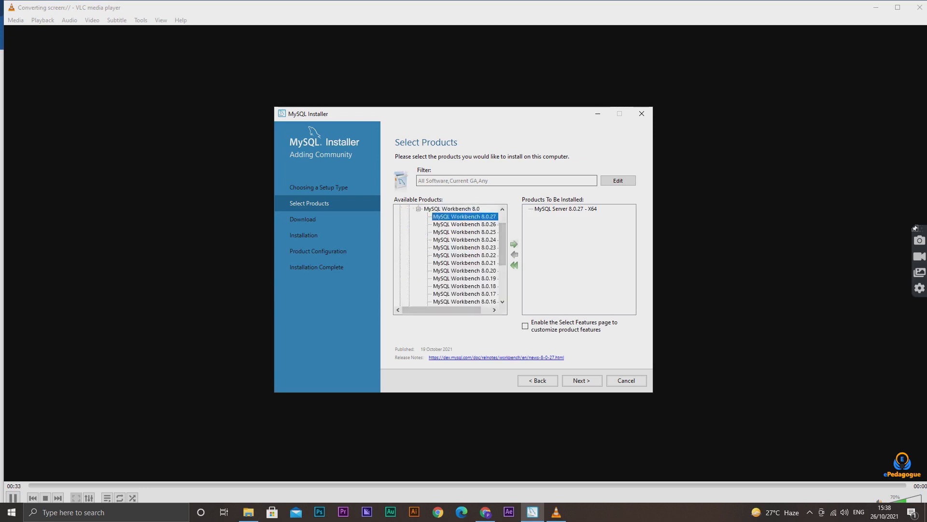
pyautogui.click(514, 244)
pyautogui.click(419, 209)
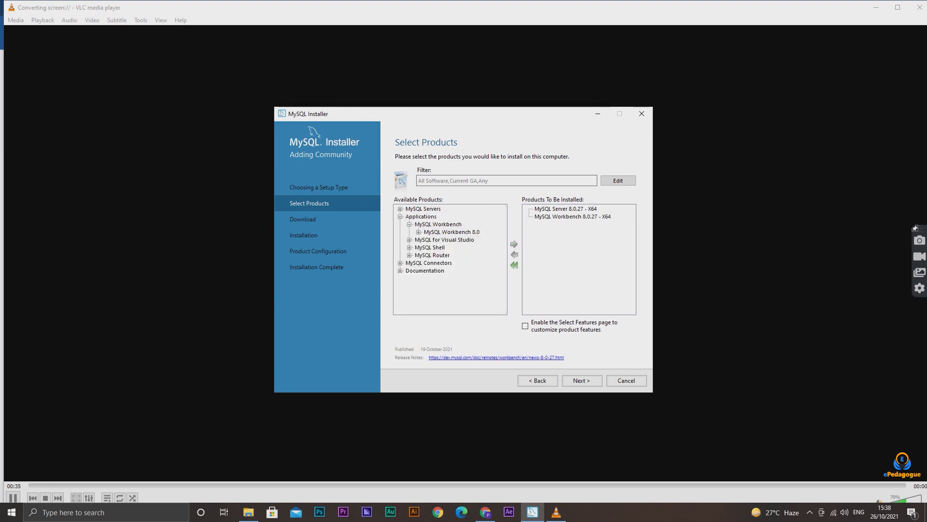
pyautogui.click(410, 224)
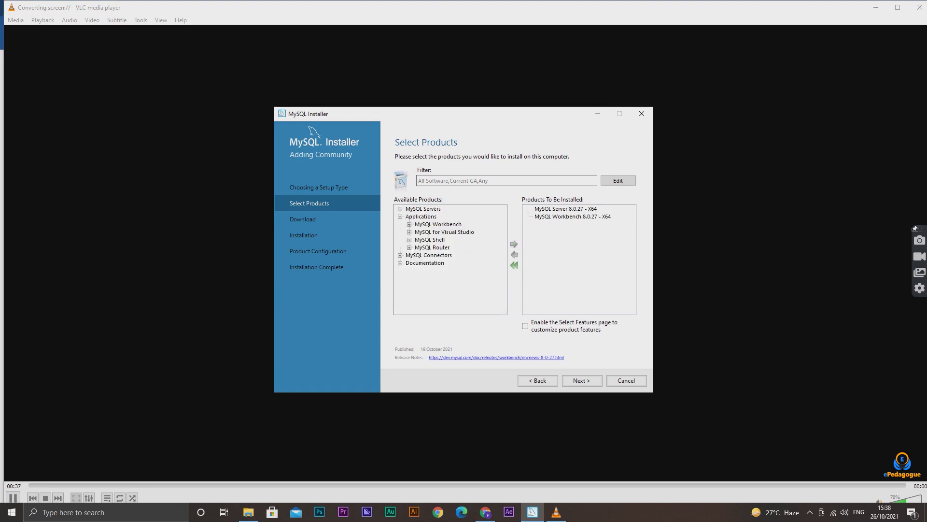
# Add MySQL Shell 8.0.27 - X64 from Applications to the products to install and collapse its branches
pyautogui.click(410, 240)
pyautogui.click(419, 247)
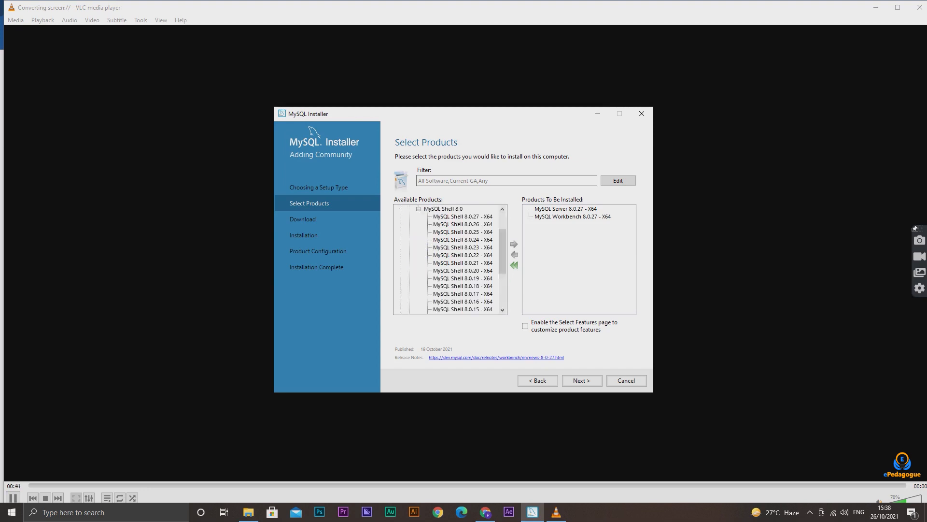
pyautogui.click(462, 217)
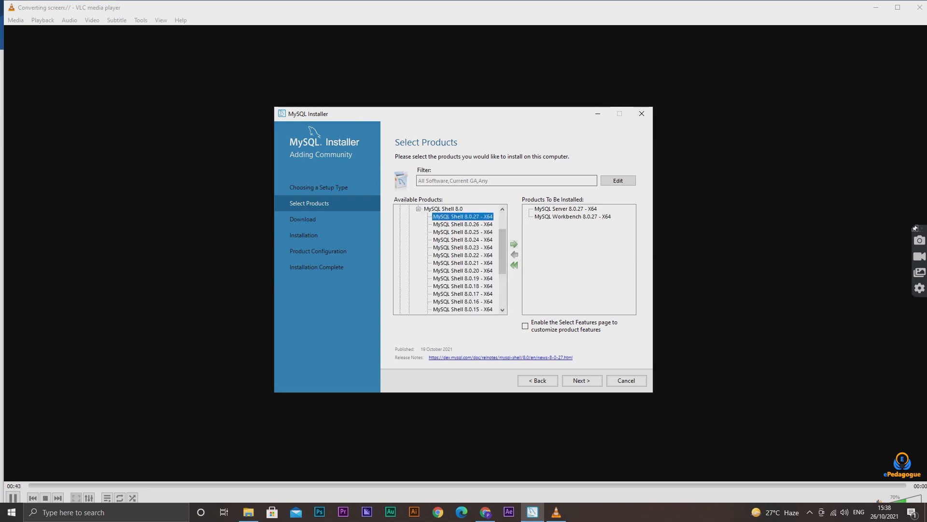
pyautogui.click(514, 244)
pyautogui.click(419, 208)
pyautogui.click(400, 217)
# Download and install the selected MySQL Server, Workbench and Shell packages
pyautogui.click(582, 381)
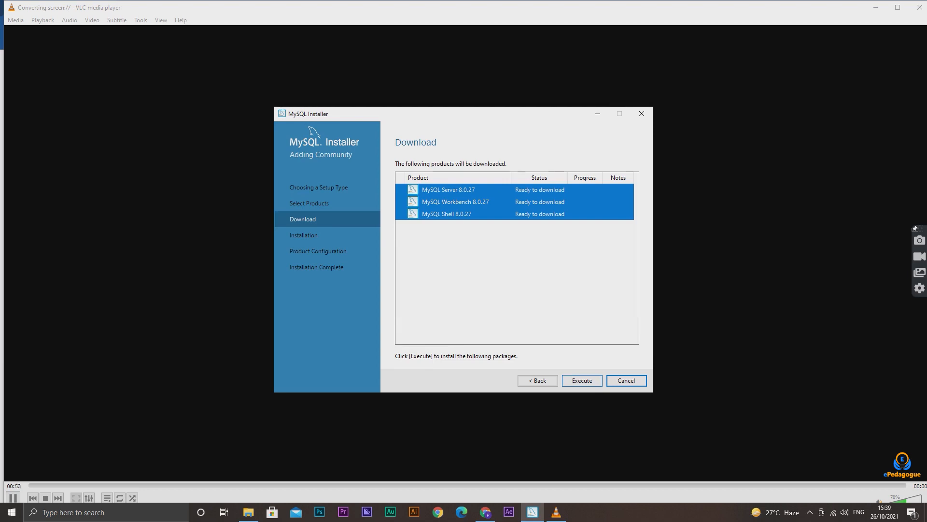
pyautogui.click(581, 381)
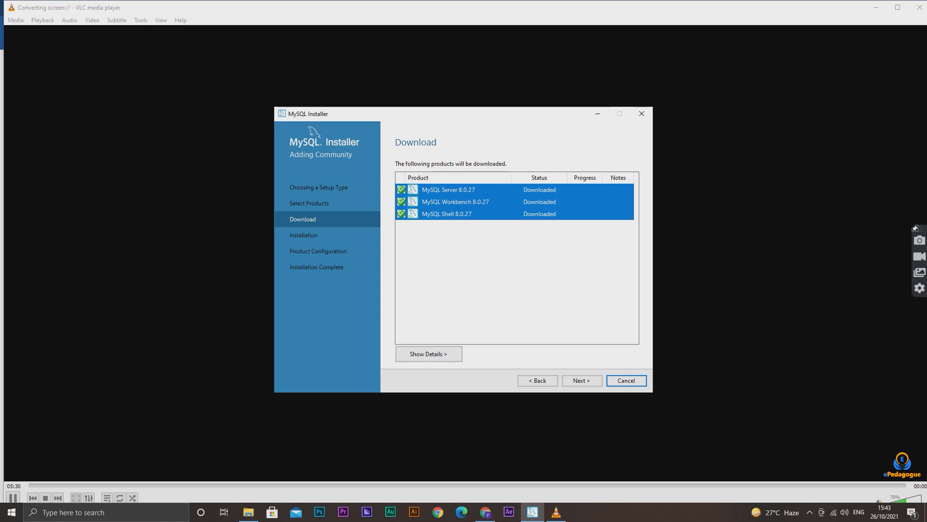
pyautogui.click(582, 380)
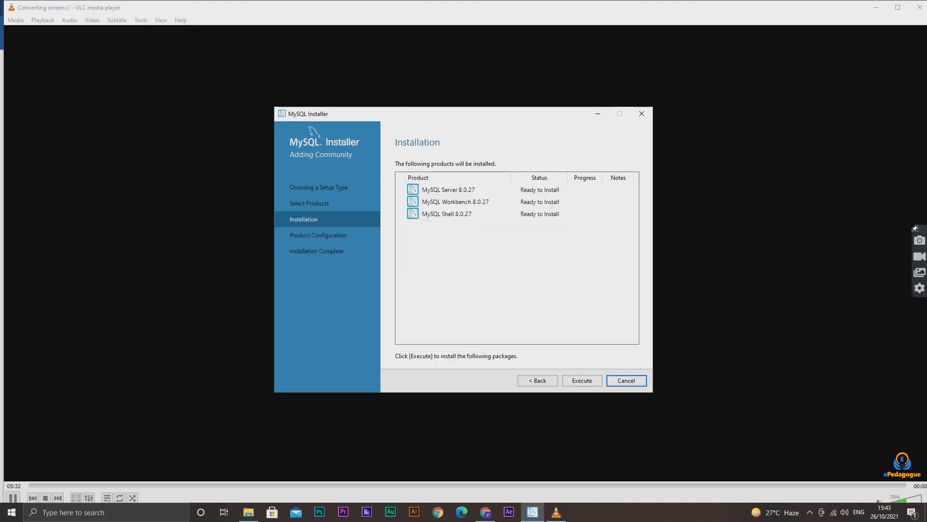
pyautogui.click(583, 380)
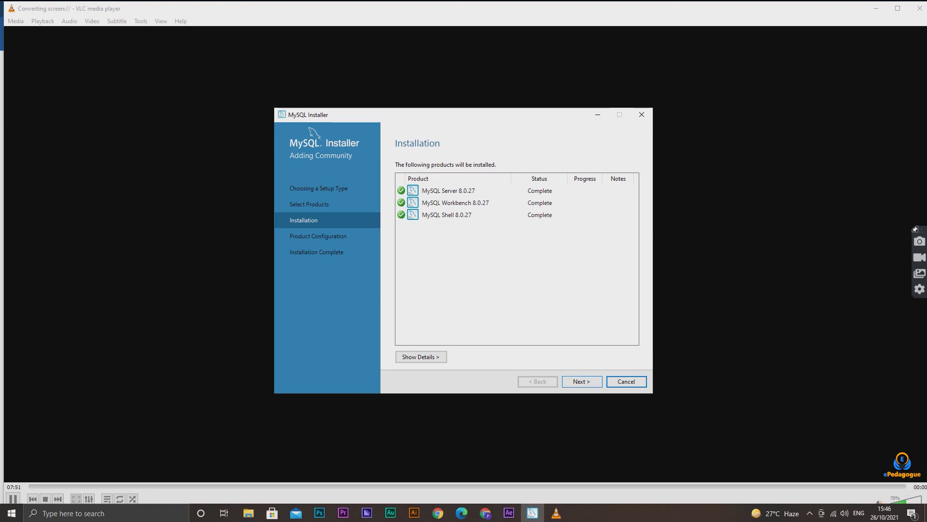
# Start the server configuration, keeping Development Computer with TCP/IP port 3306 and strong password encryption for authentication
pyautogui.click(582, 382)
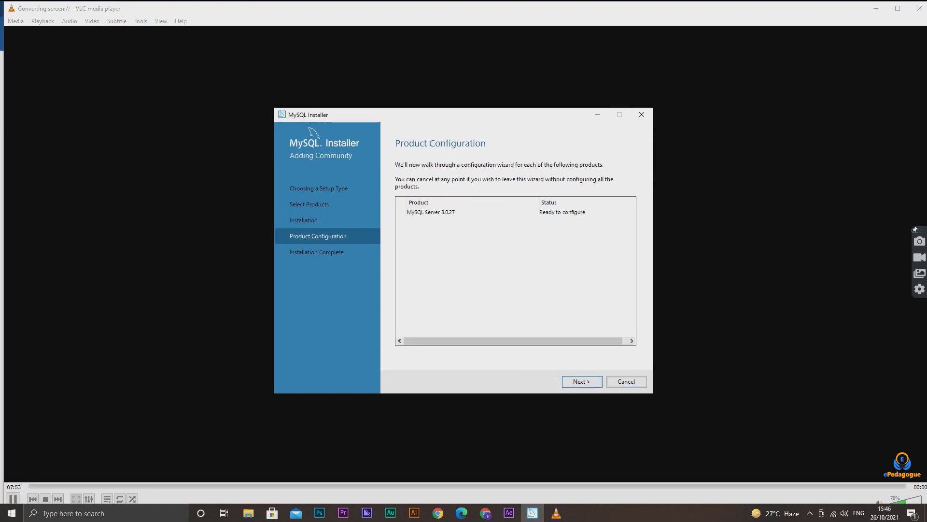
pyautogui.click(582, 381)
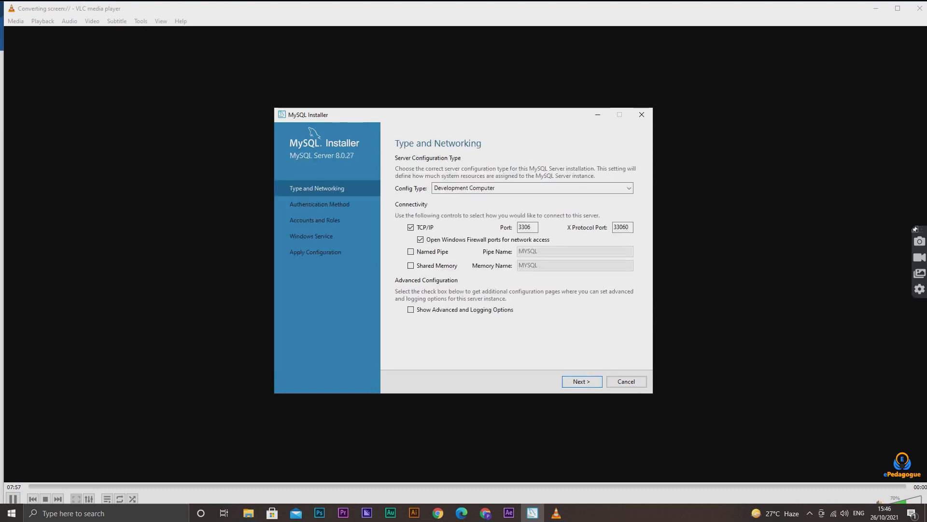
pyautogui.click(582, 381)
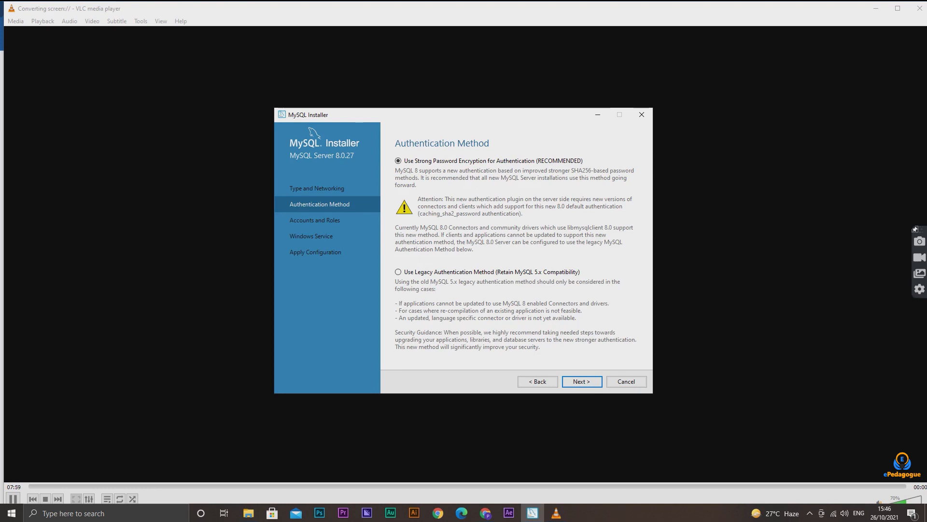
pyautogui.click(582, 382)
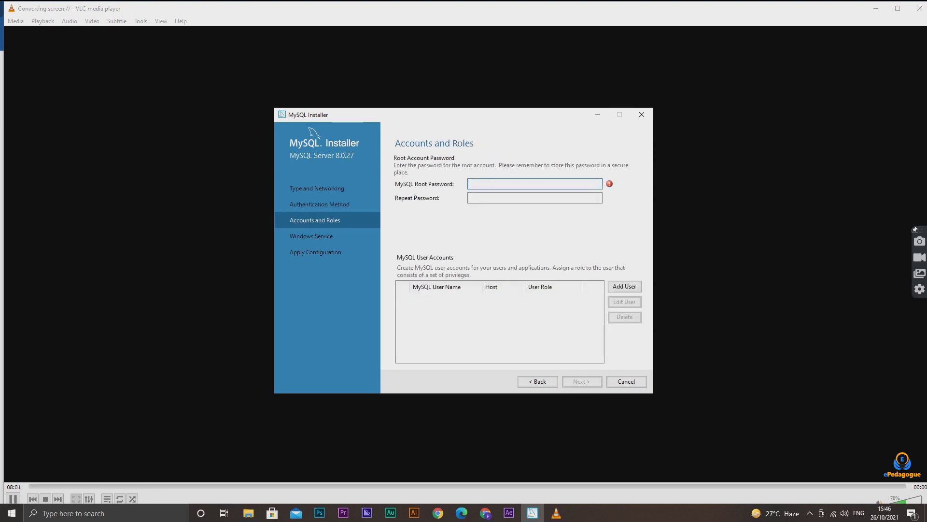
# Enter and repeat the MySQL root password, and accept the default Windows service settings with service name MySQL80
pyautogui.write('••••••••••')
pyautogui.press('Tab')
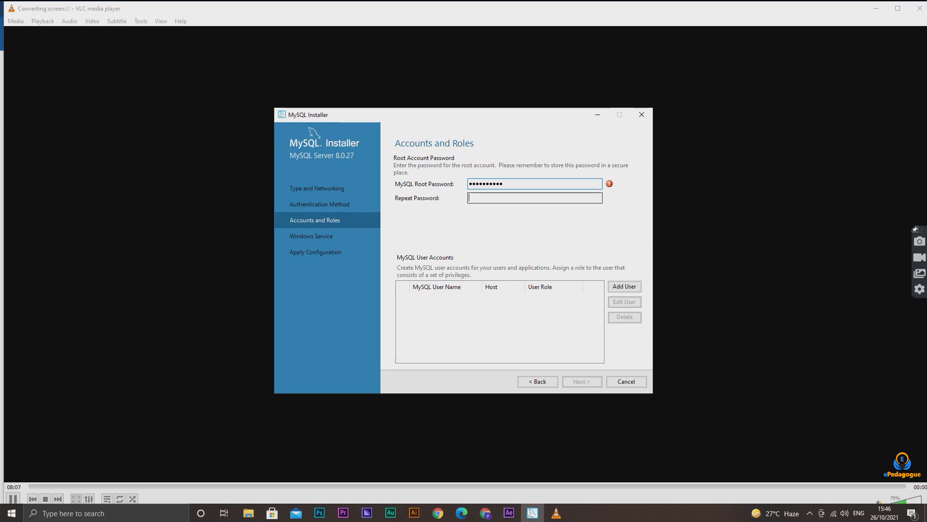
pyautogui.write('•••••••')
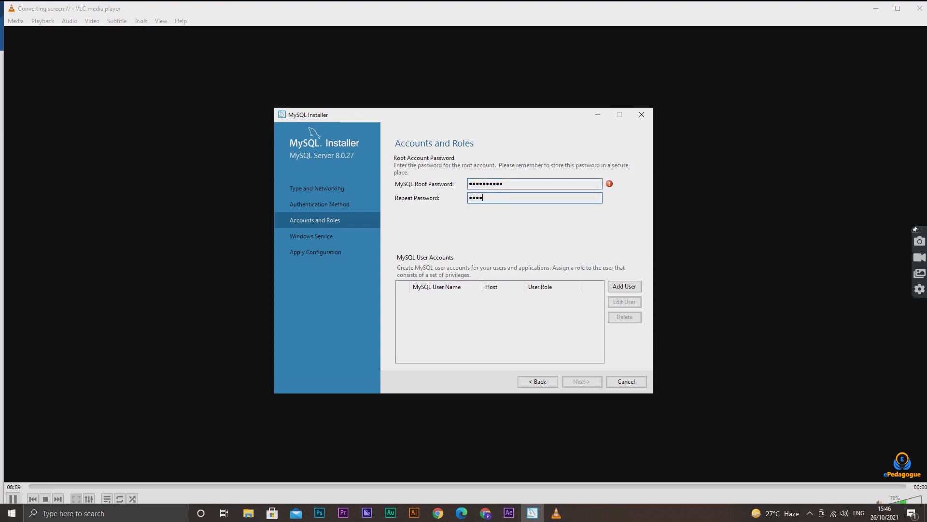
pyautogui.write('•••')
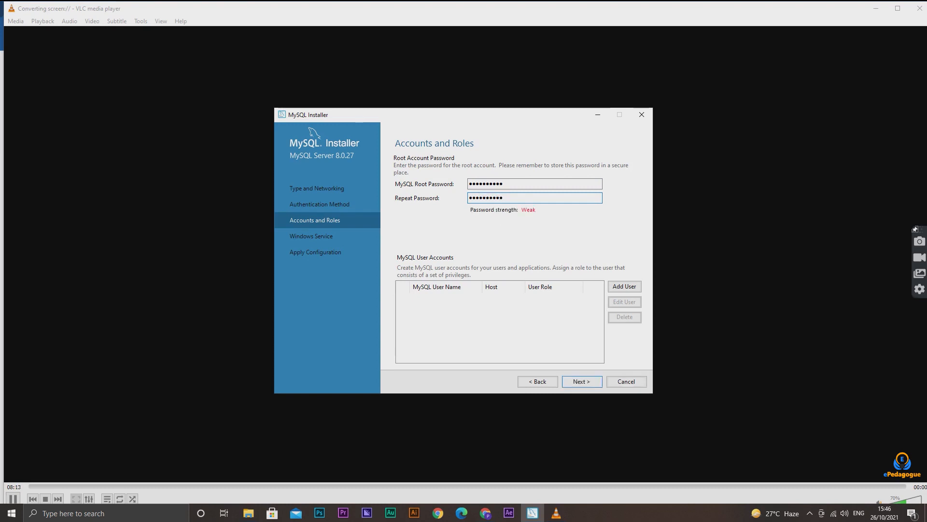
pyautogui.press('Return')
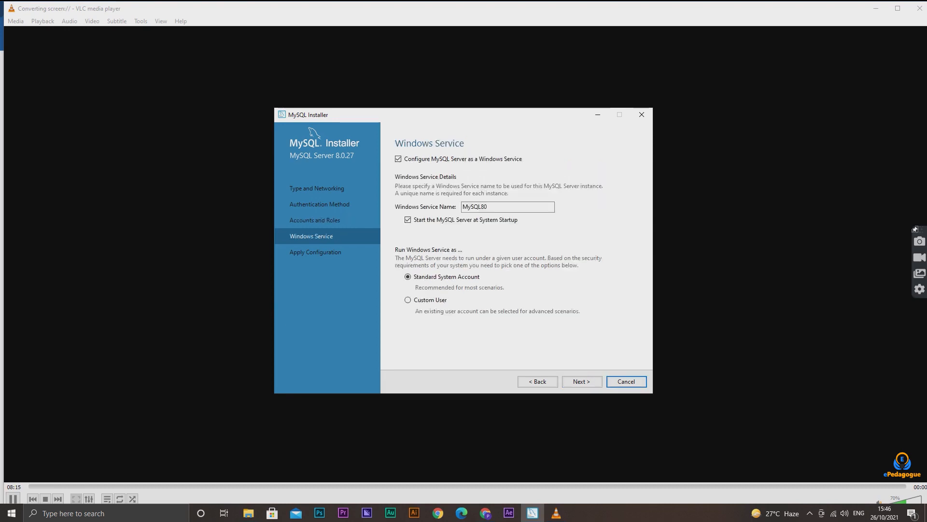
pyautogui.press('Return')
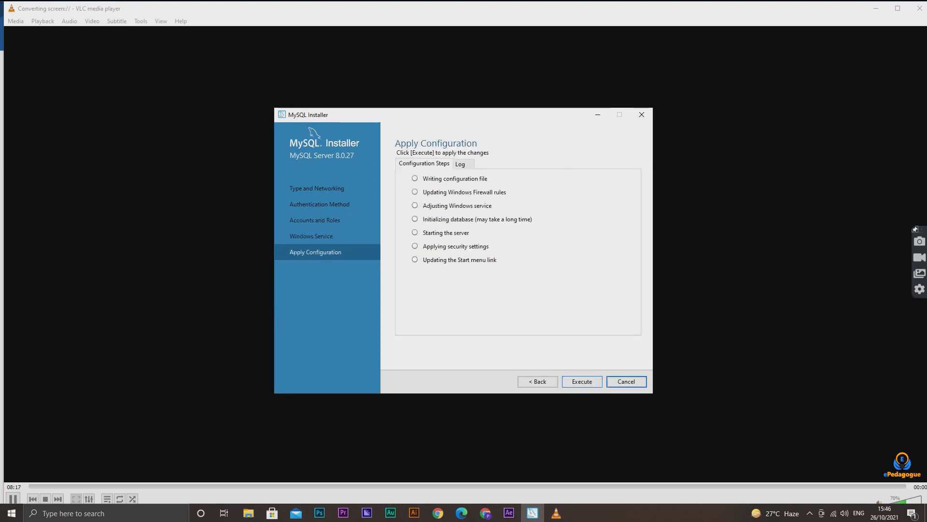
# Apply the MySQL Server configuration and finish the installation, keeping MySQL Workbench and MySQL Shell set to start after setup
pyautogui.click(582, 382)
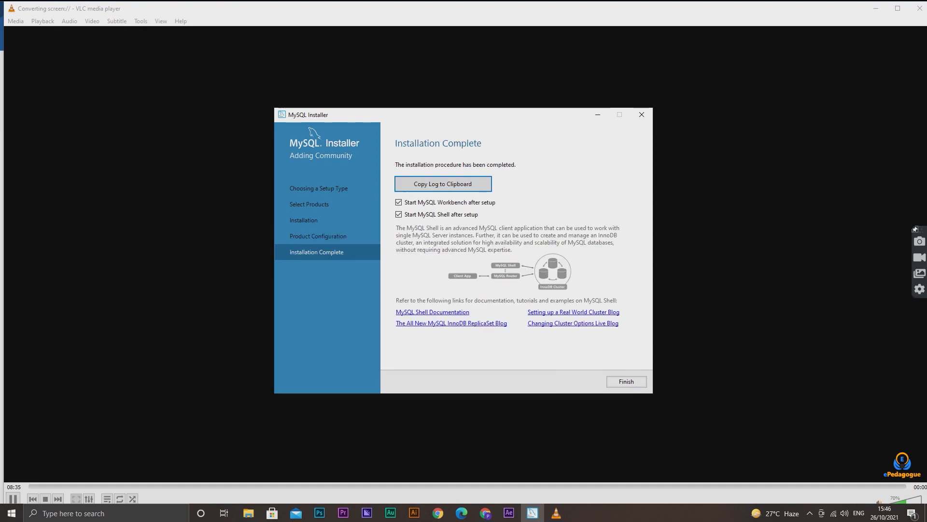
pyautogui.click(626, 382)
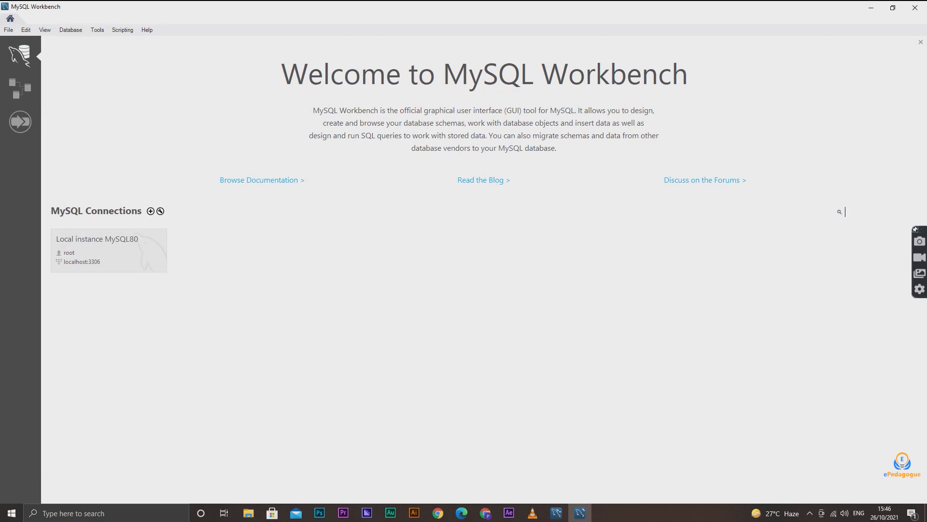
# Connect to Local instance MySQL80 in MySQL Workbench by entering the root account password
pyautogui.click(108, 250)
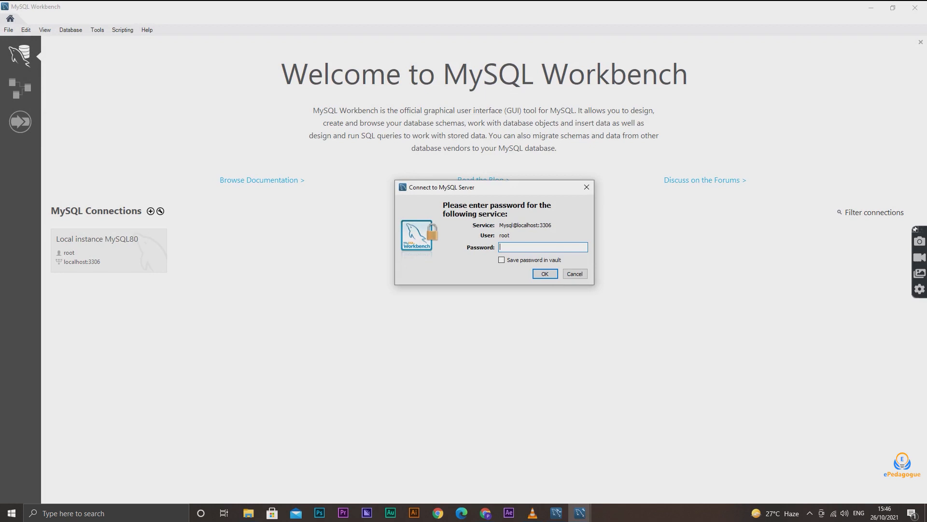
pyautogui.write('********')
pyautogui.press('Return')
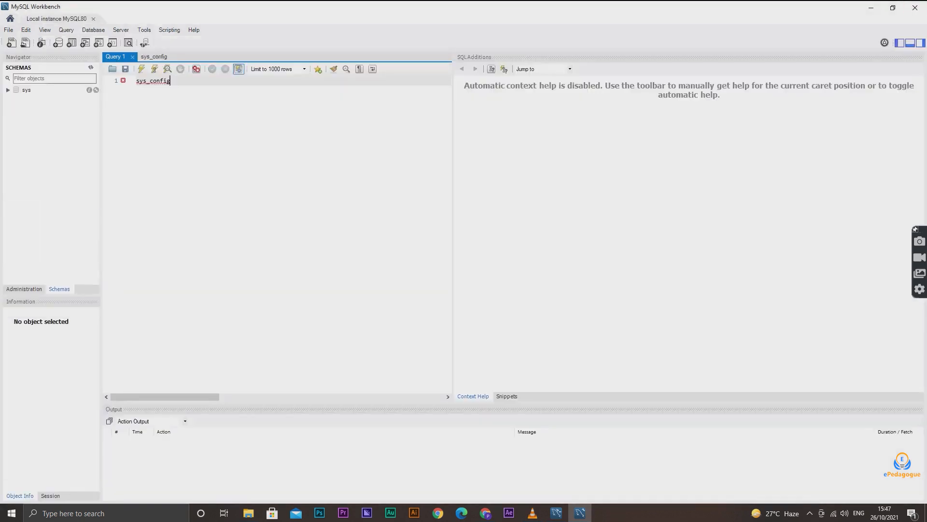
# Expand the Tables of the sys schema and display the rows of the sys_config table
pyautogui.click(9, 90)
pyautogui.click(17, 97)
pyautogui.moveTo(54, 105)
pyautogui.click(96, 105)
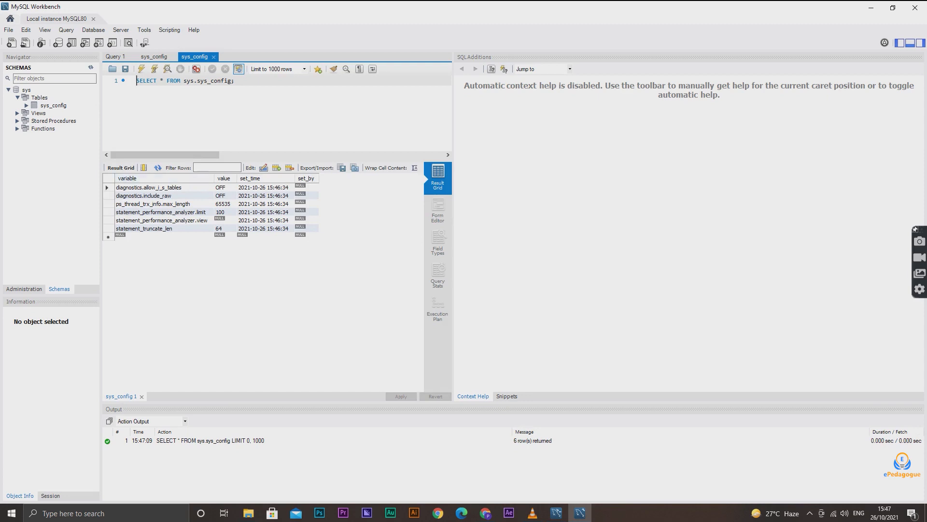
# Switch to File Explorer and open the folder C:\Program Files\MySQL\MySQL Server 8.0\bin
pyautogui.click(247, 513)
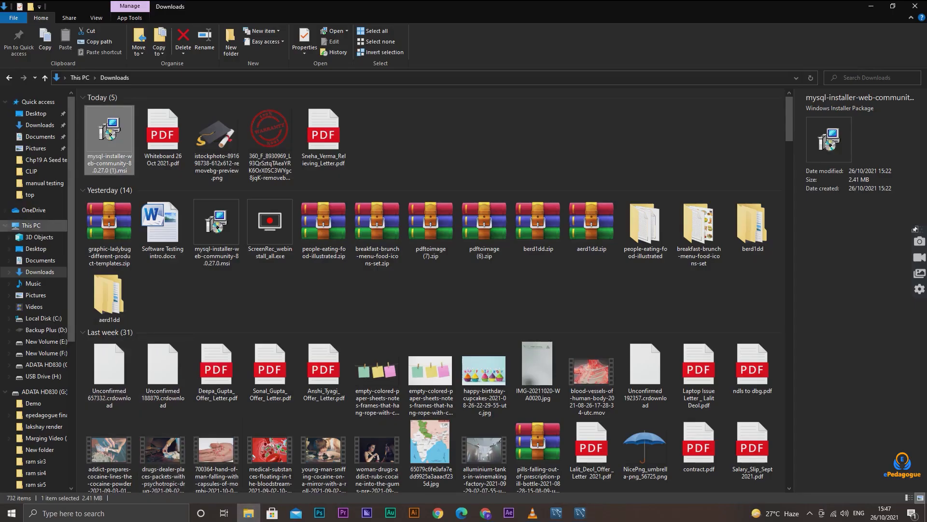
pyautogui.click(31, 225)
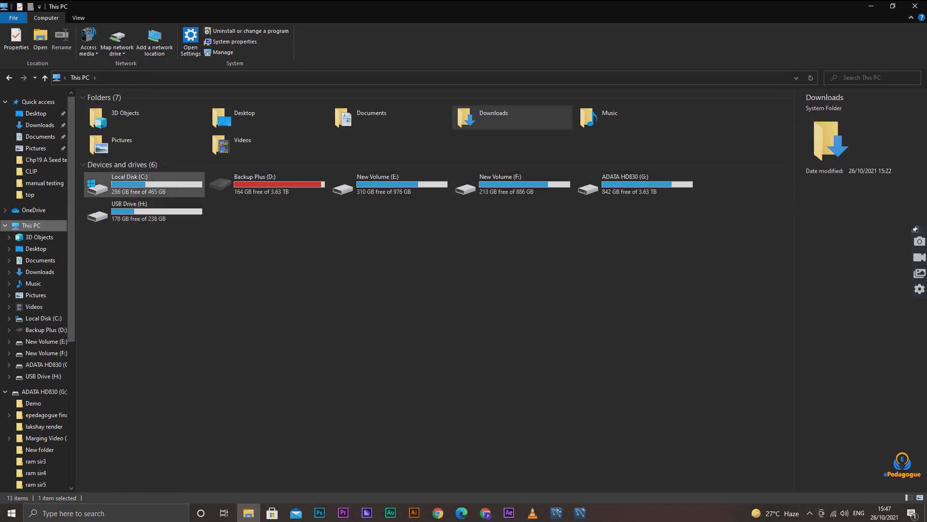
pyautogui.doubleClick(145, 184)
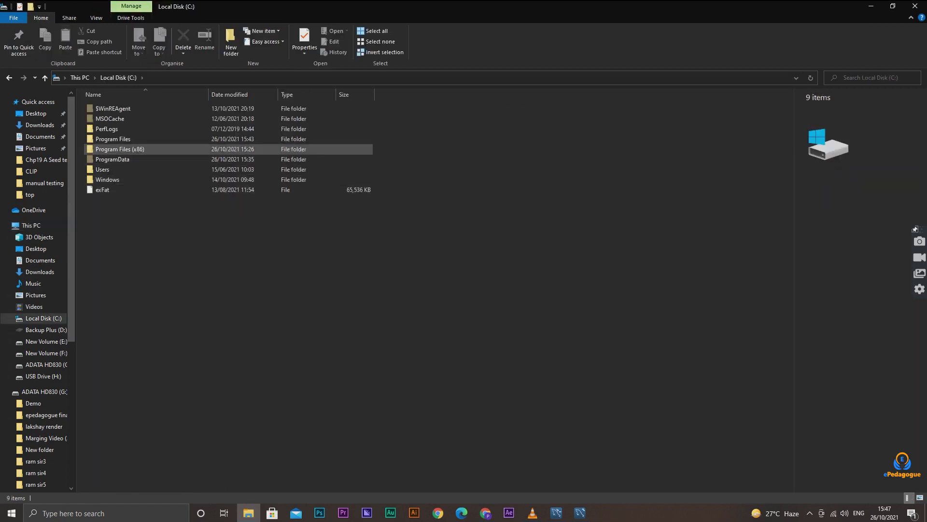
pyautogui.doubleClick(113, 139)
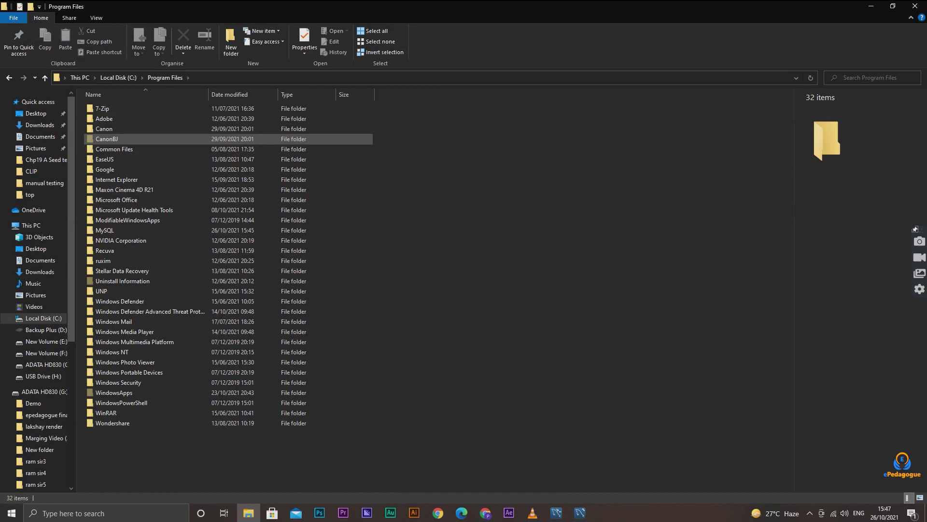
pyautogui.doubleClick(105, 230)
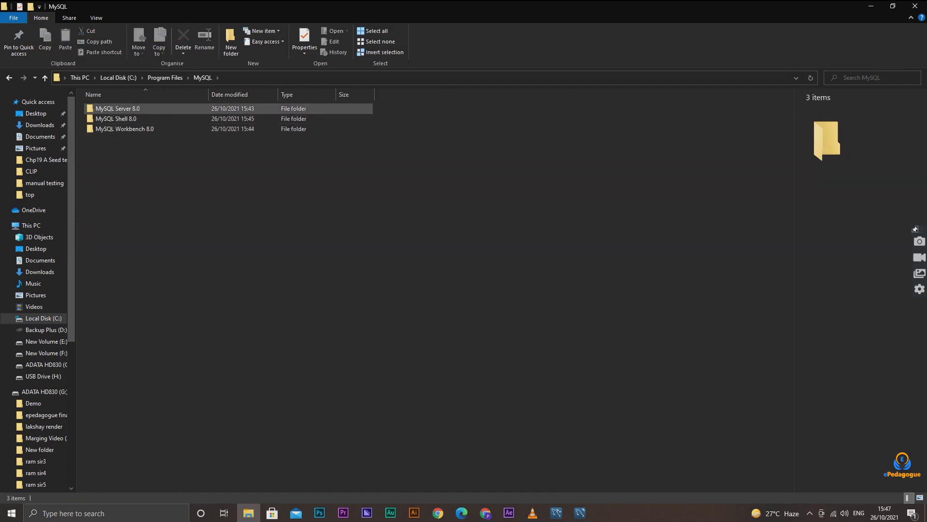
pyautogui.doubleClick(118, 109)
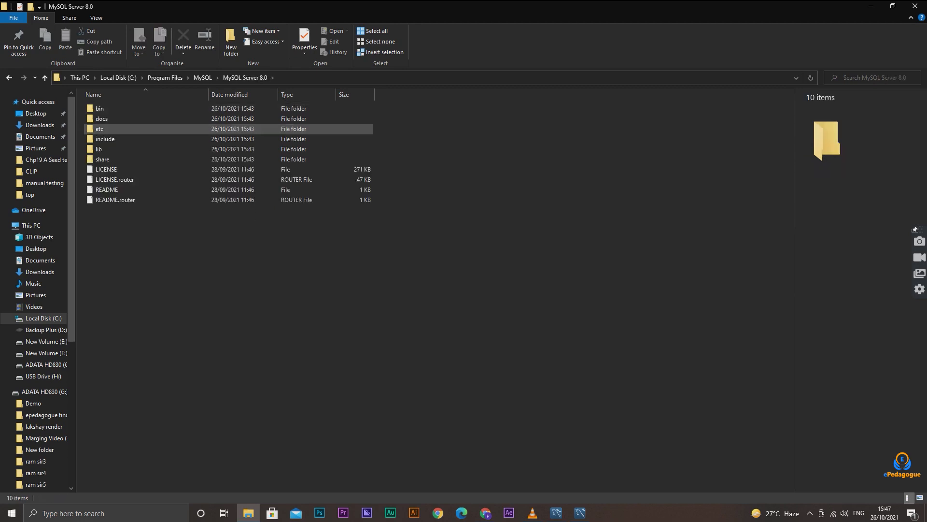
pyautogui.doubleClick(117, 109)
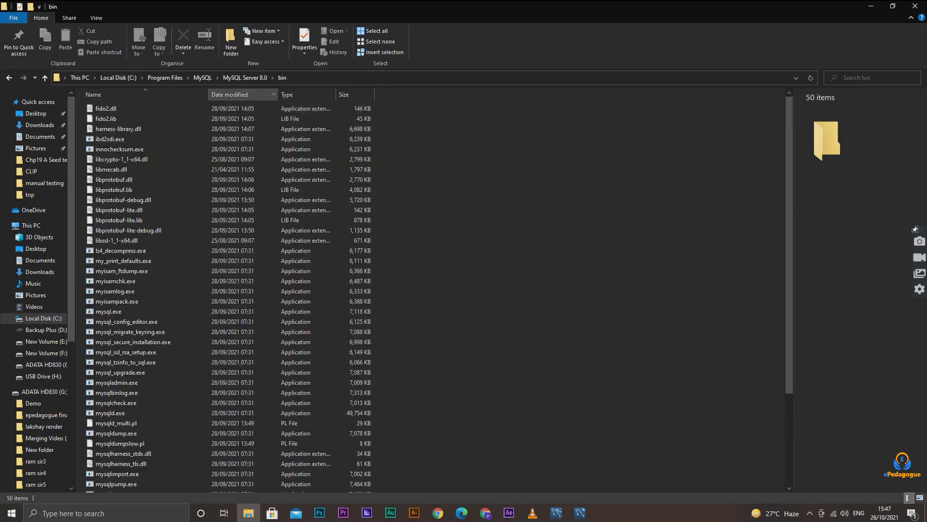
# Open a command prompt in the MySQL Server 8.0 bin folder by running cmd from its path
pyautogui.click(321, 77)
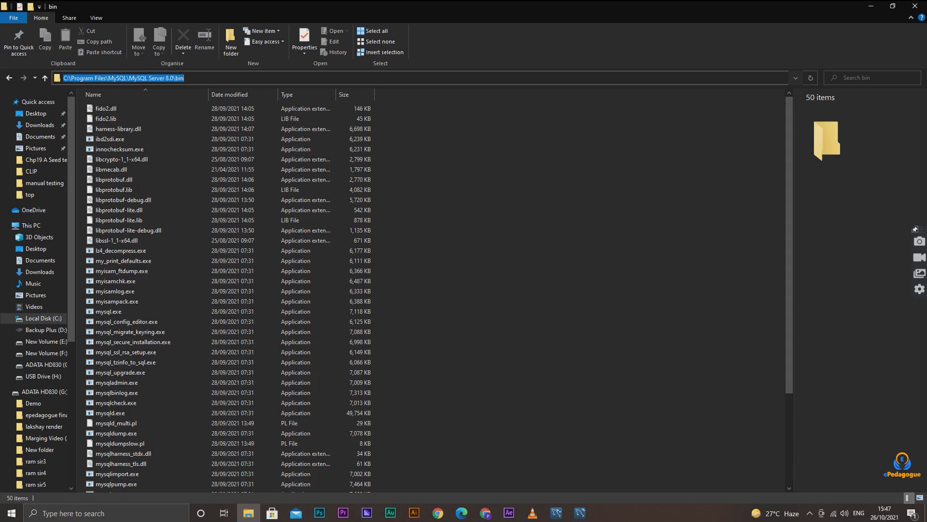
pyautogui.write('cmd')
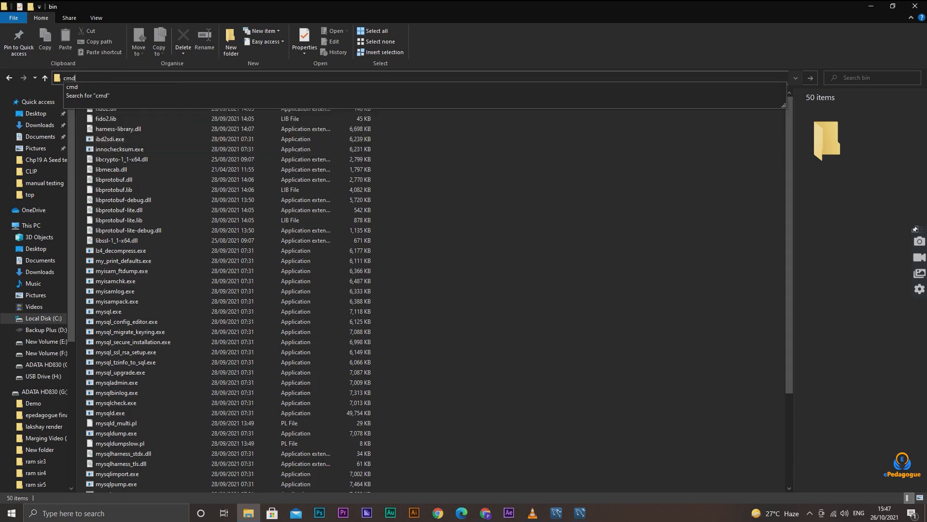
pyautogui.press('Return')
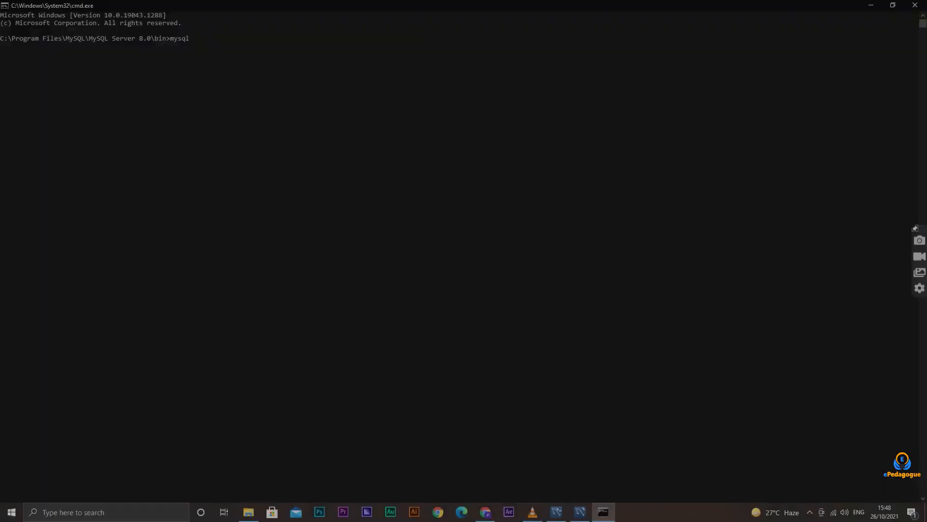
# Log in to the MySQL command-line client with mysql -u root -p and enter the root password
pyautogui.write('-uj')
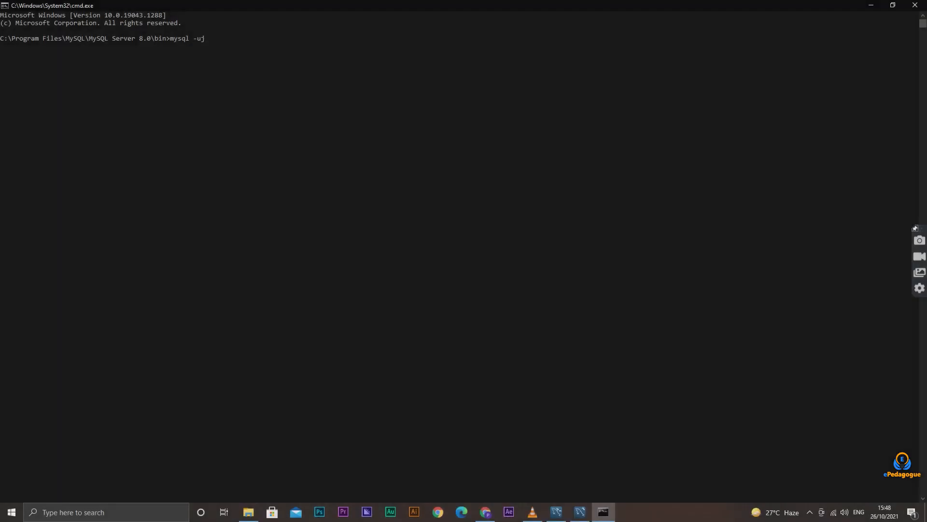
pyautogui.write('root -p')
pyautogui.press('Return')
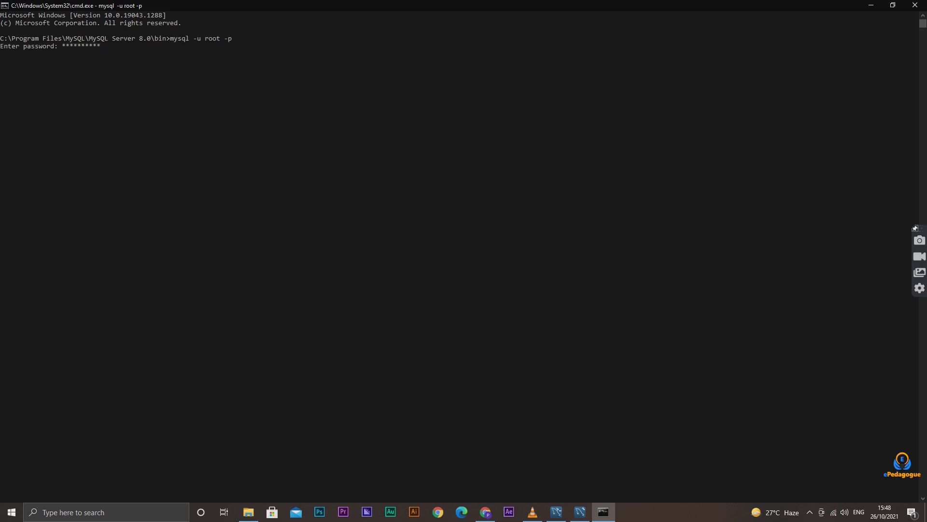
pyautogui.press('Return')
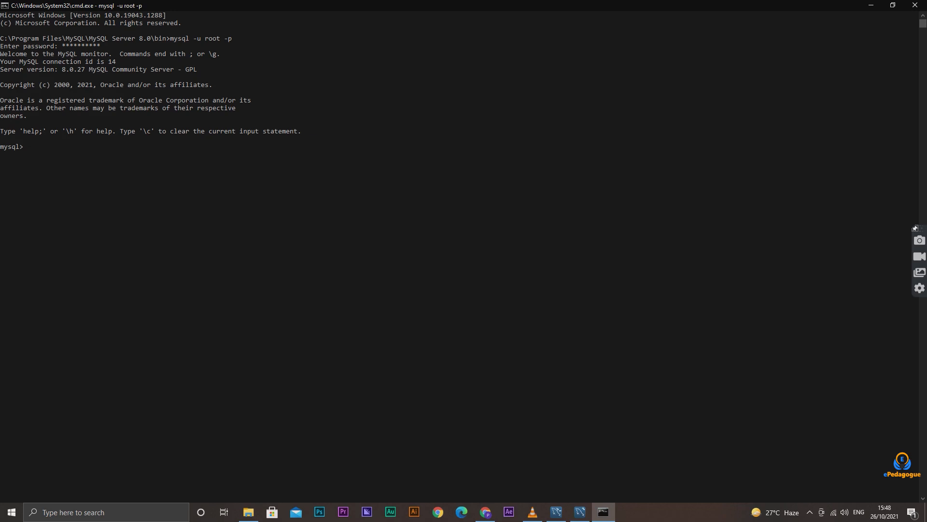
# List the server's databases with the statement show databases;
pyautogui.write('show')
pyautogui.write(' dt')
pyautogui.write('ta')
pyautogui.write('bases;')
pyautogui.press('Return')
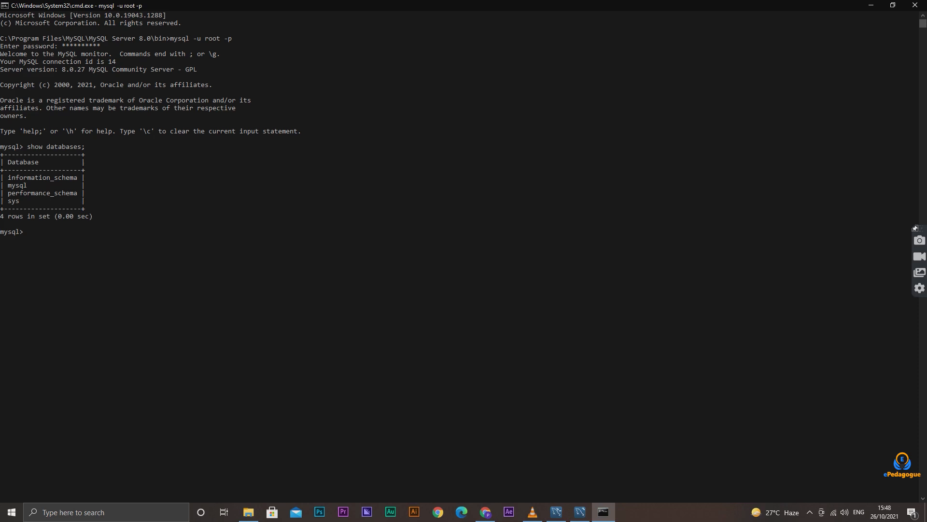
# Write the text "Thanks for Watching" at the mysql prompt
pyautogui.write('Thanks for Watching')
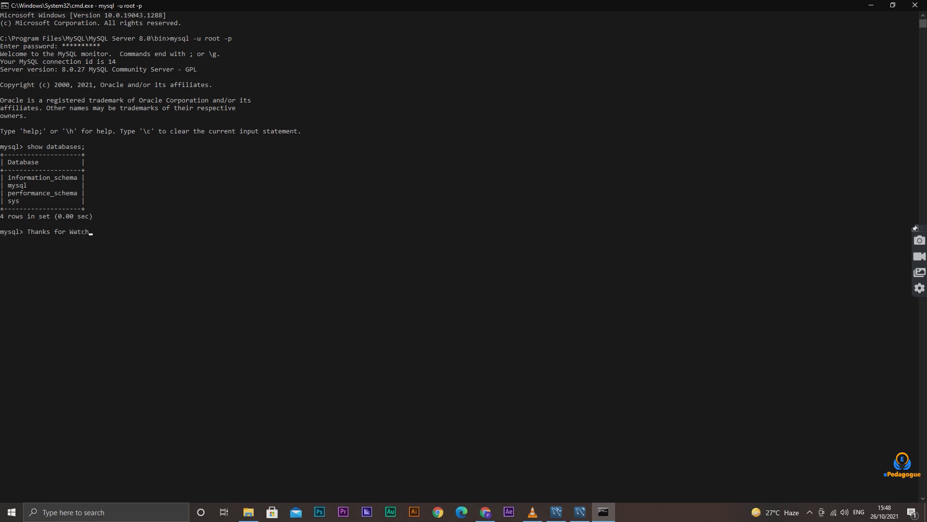